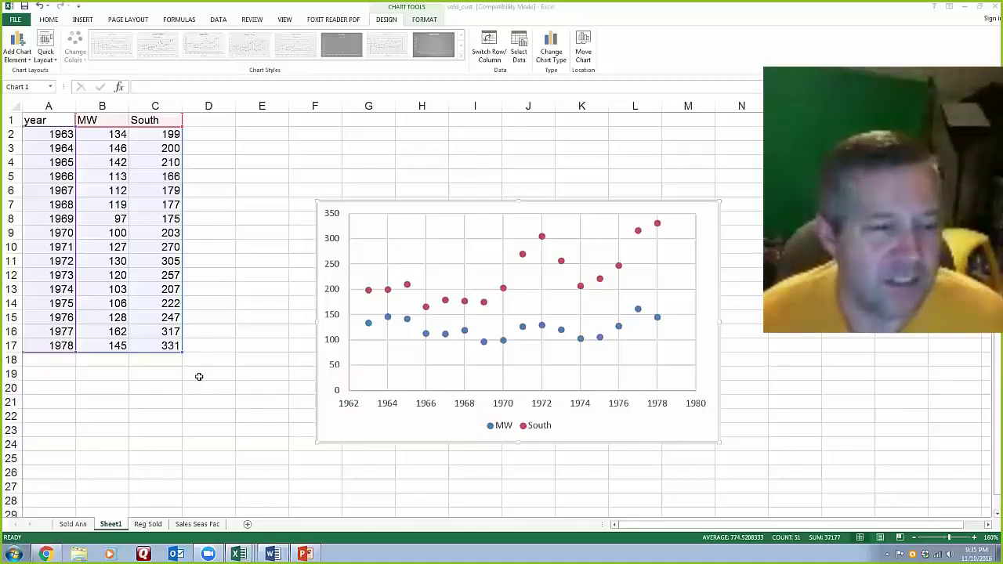
Review the original table on the Sold Ann sheet, then return to Sheet1's MW and South data
left_click(73, 525)
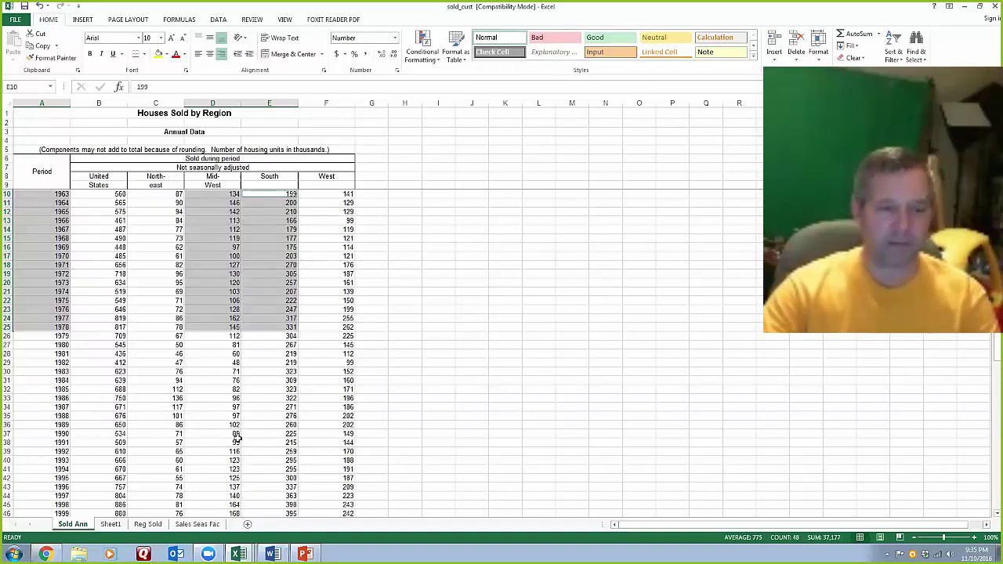
left_click(111, 524)
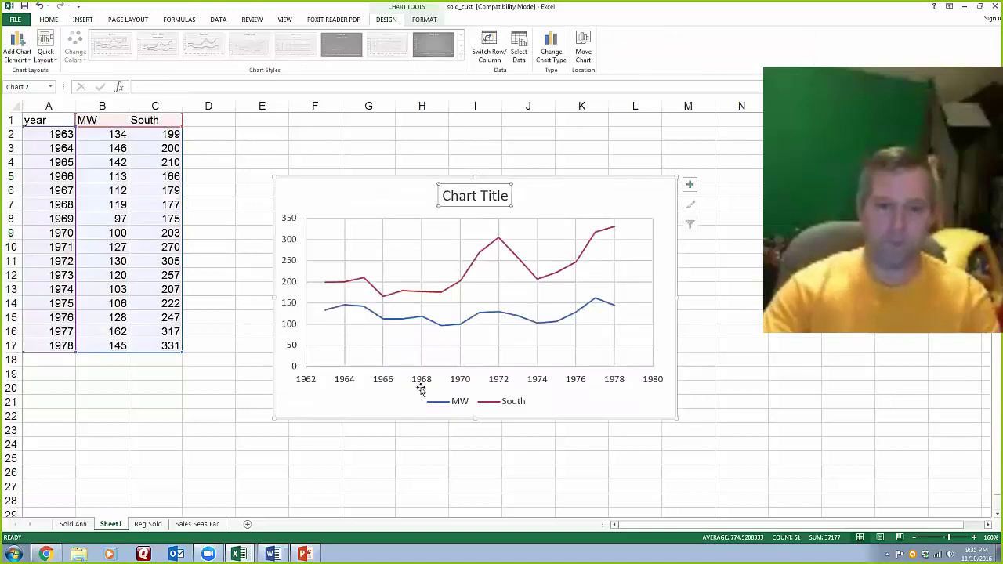
Insert a default line chart of MW and South sales by year from A1:C17
key("Delete")
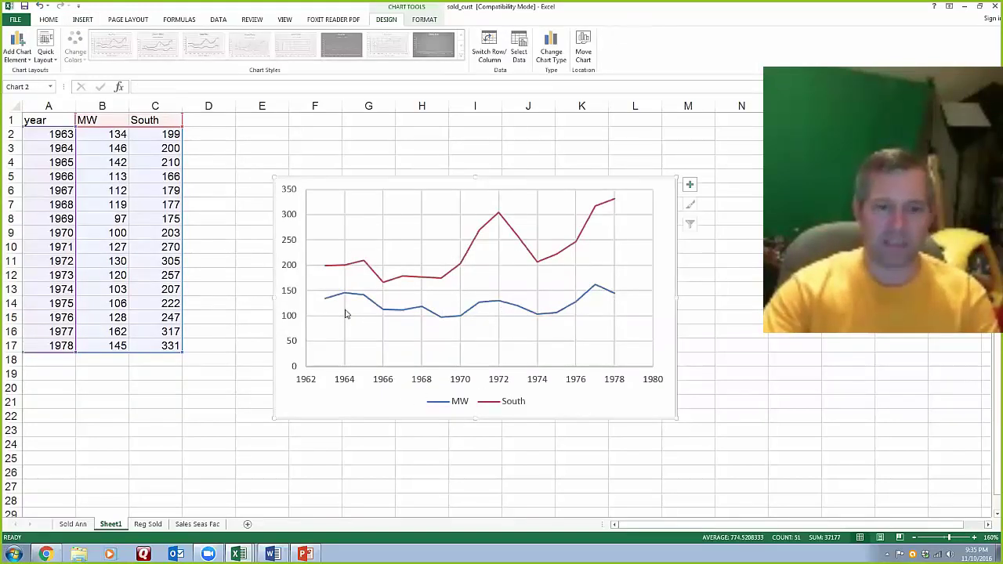
mouse_move(609, 296)
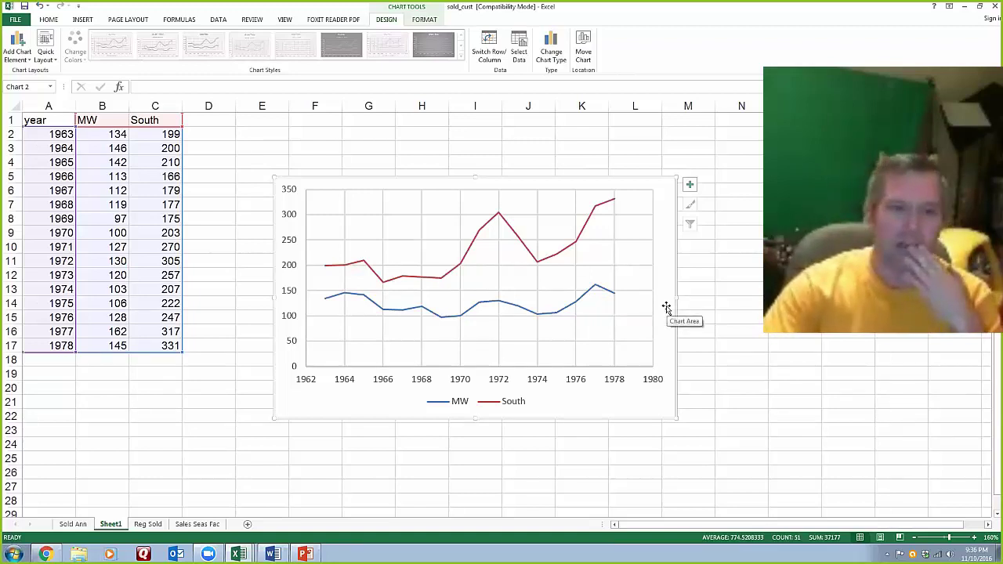
Replace the line chart with a plain scatter chart of the MW and South columns B1:C17
key("Delete")
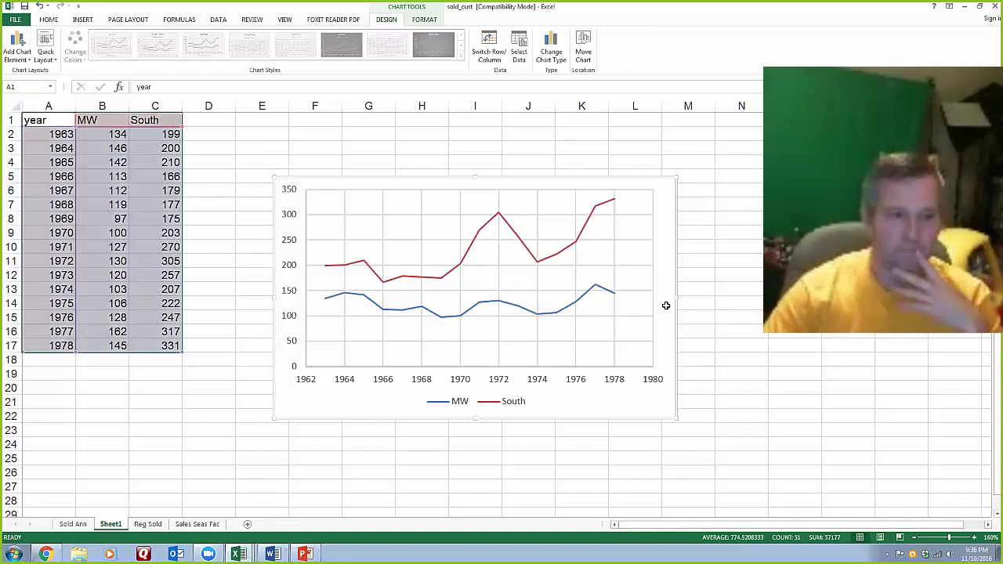
left_click_drag(110, 126, 148, 347)
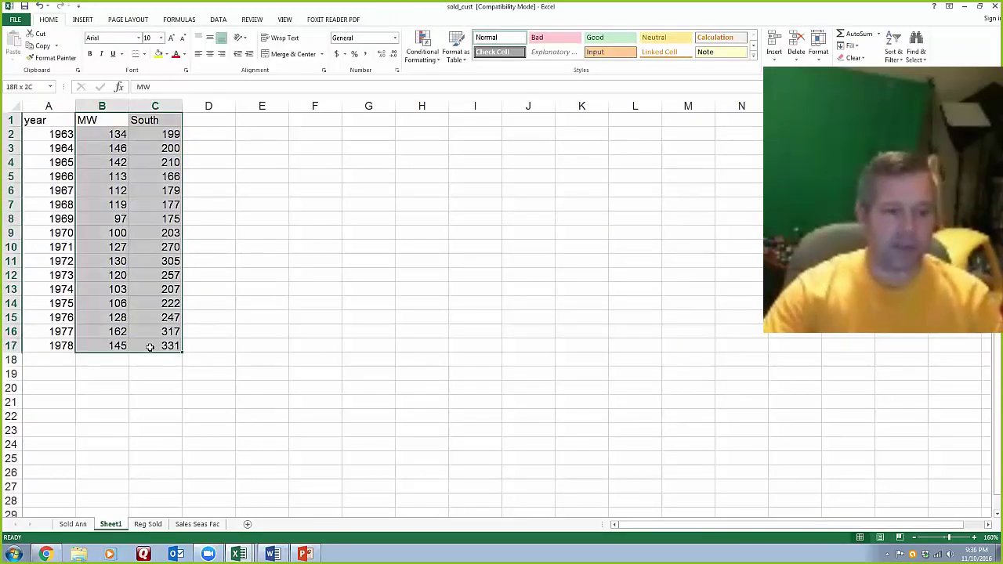
left_click(82, 19)
left_click(406, 60)
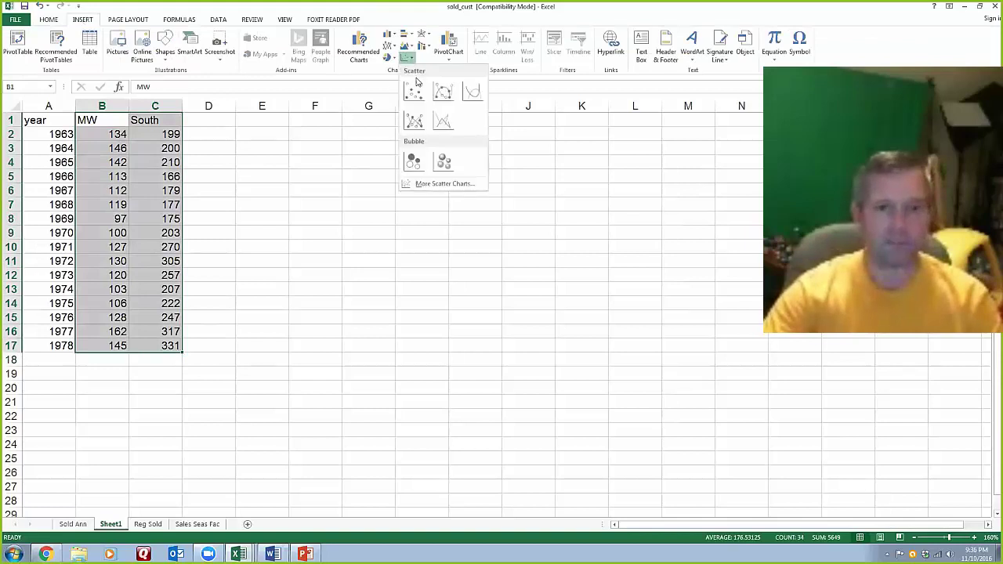
left_click(412, 89)
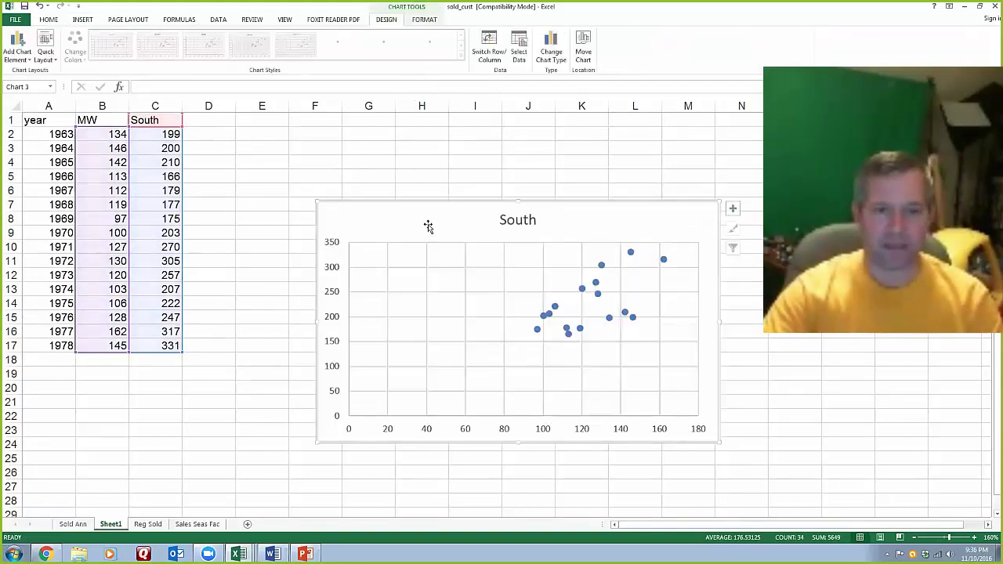
Shift the scatter chart slightly left and delete its South chart title
left_click_drag(428, 223, 398, 228)
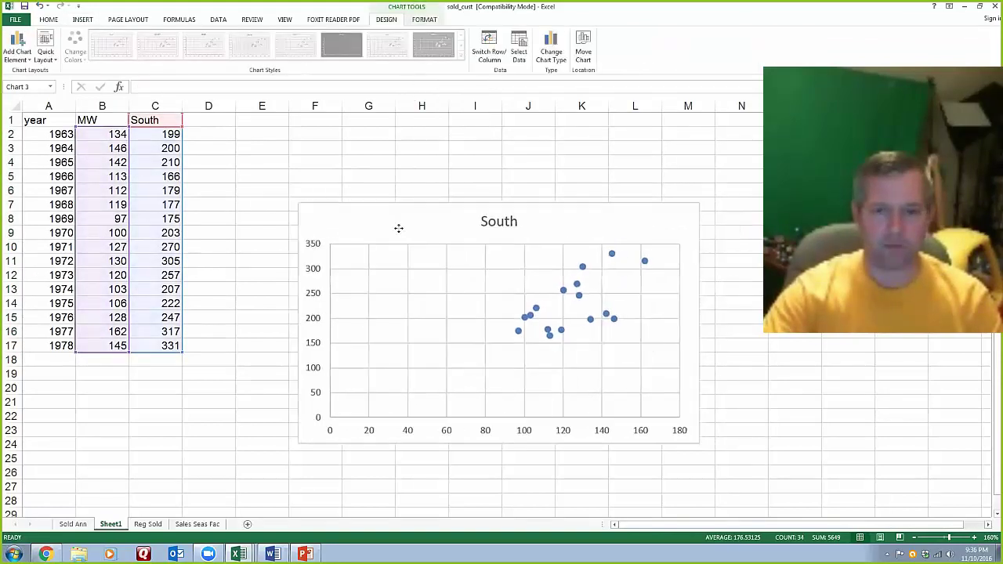
left_click(481, 227)
key("Delete")
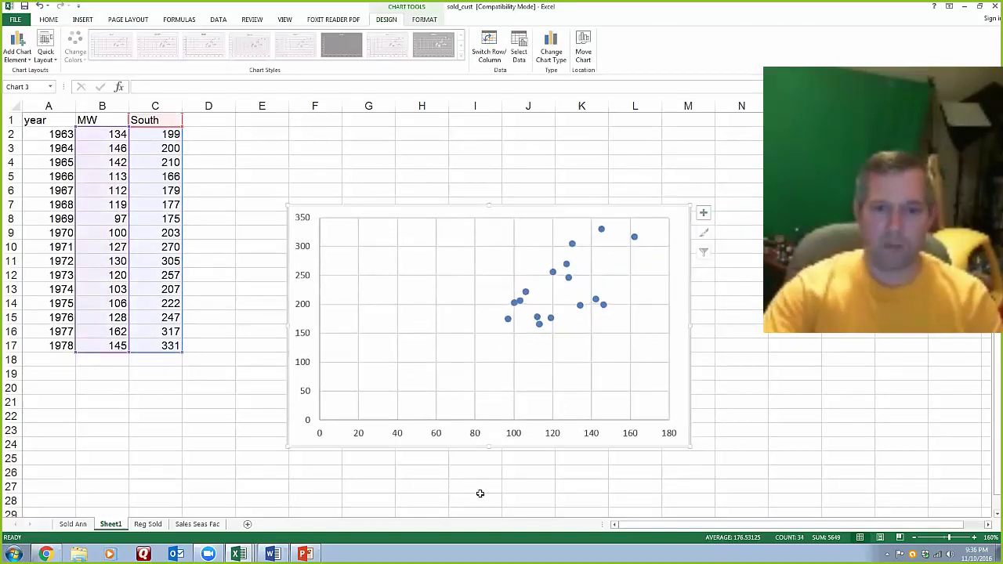
left_click(113, 133)
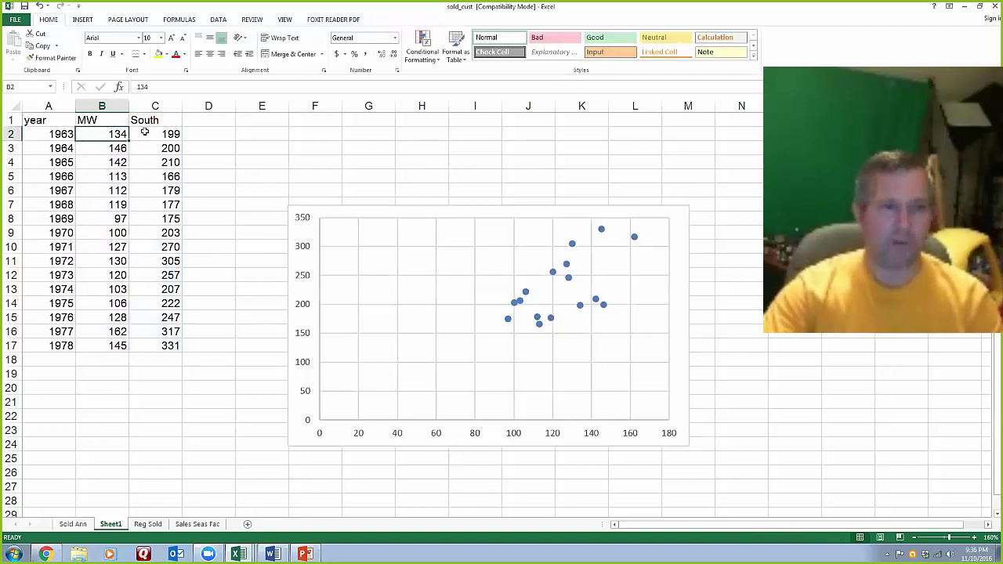
left_click(144, 133)
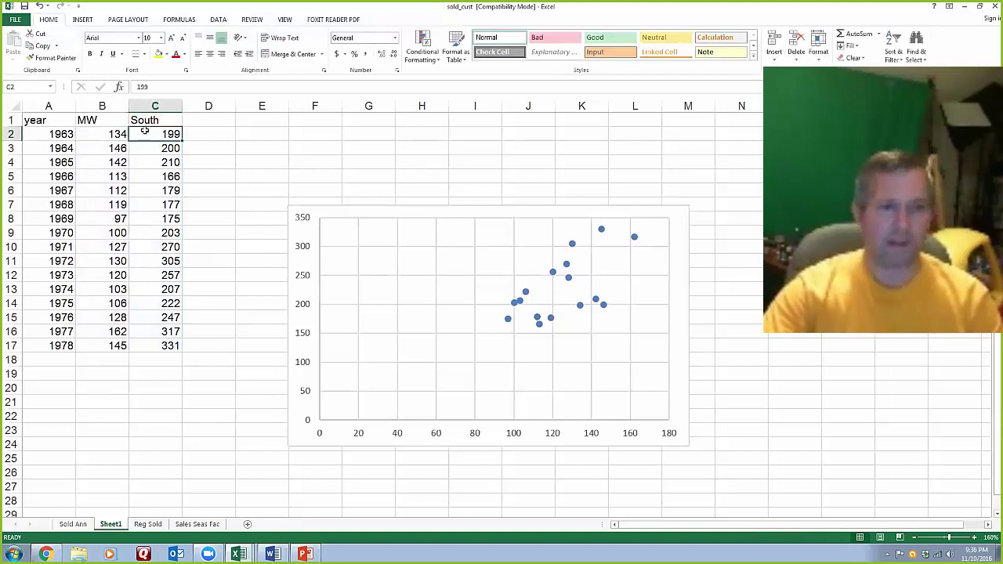
left_click(582, 310)
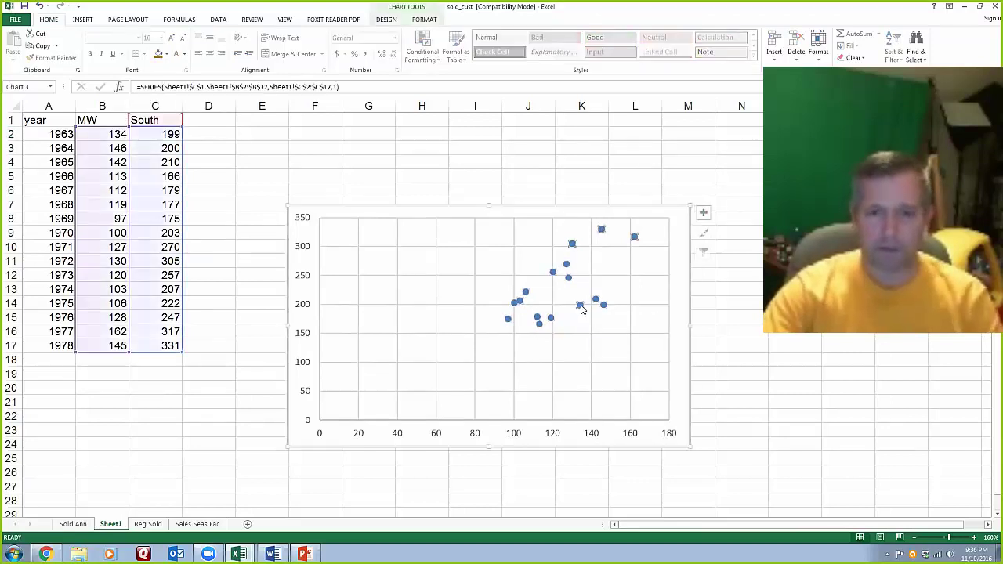
left_click(581, 307)
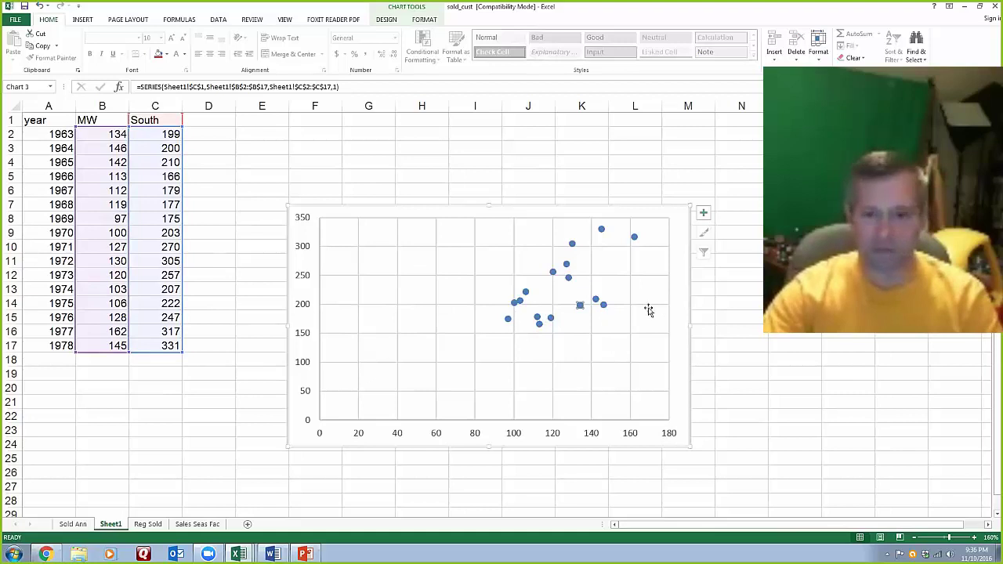
mouse_move(508, 320)
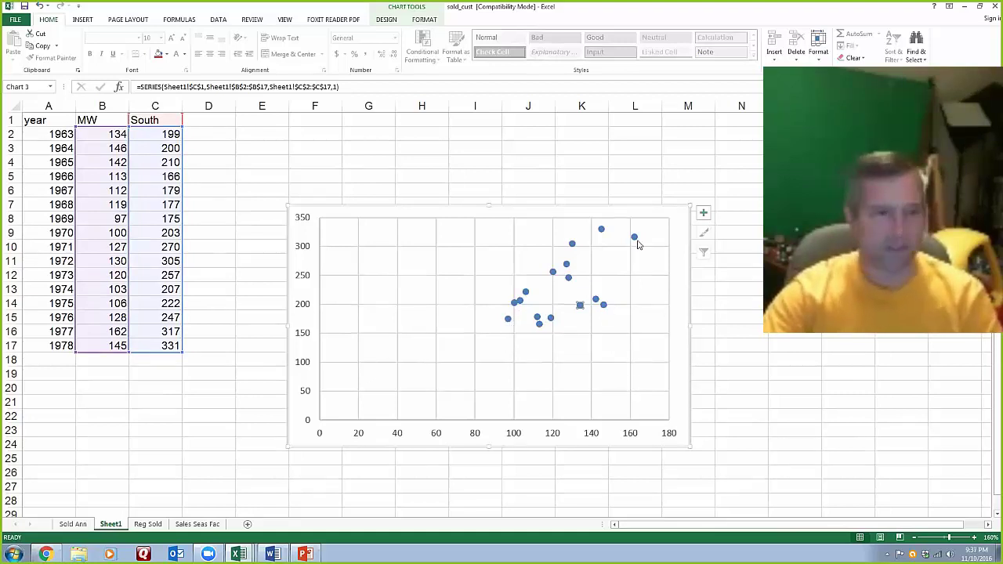
mouse_move(637, 244)
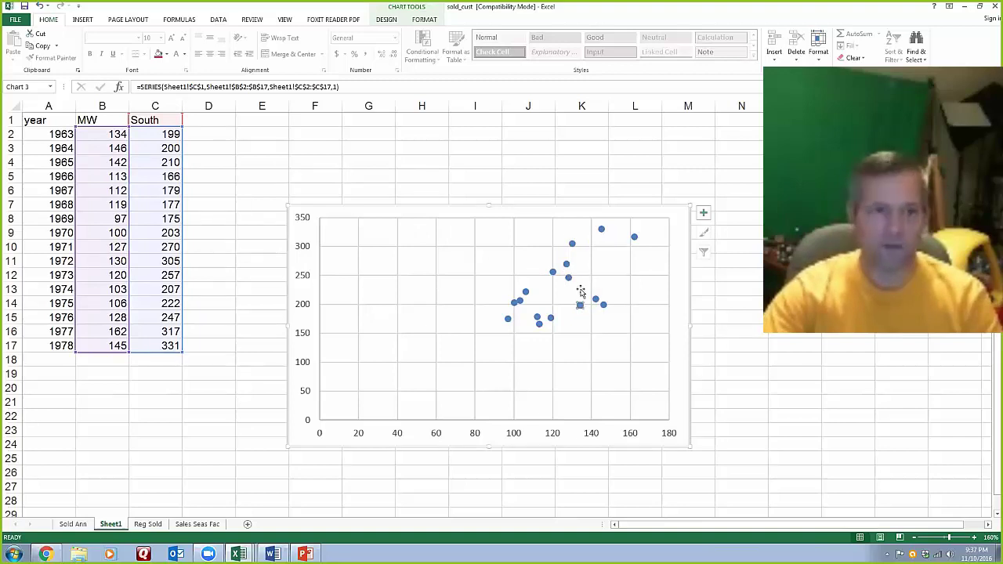
mouse_move(580, 306)
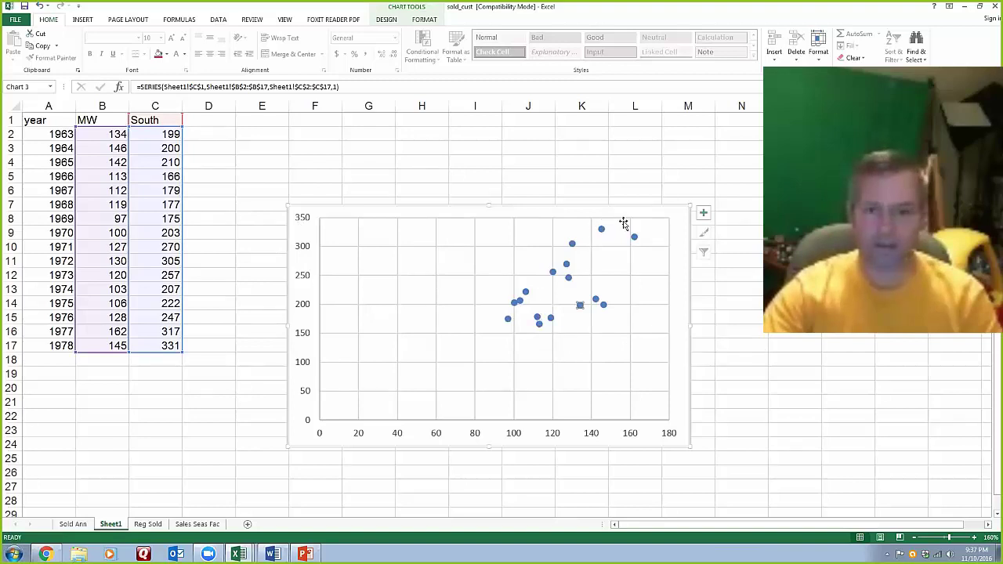
Check the chart points (97, 175) and (162, 317) against their South values in C8 and C16
left_click(508, 322)
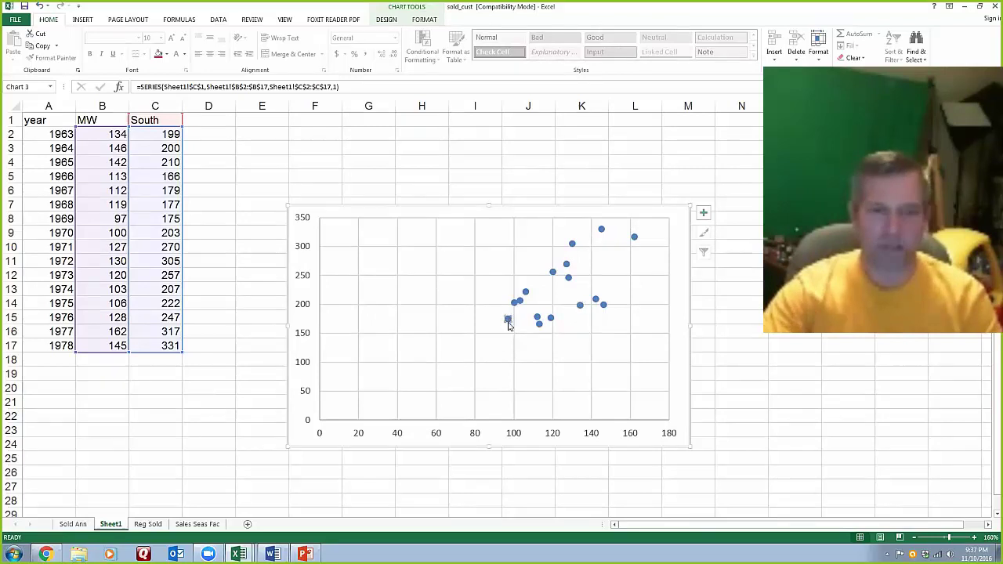
left_click(135, 220)
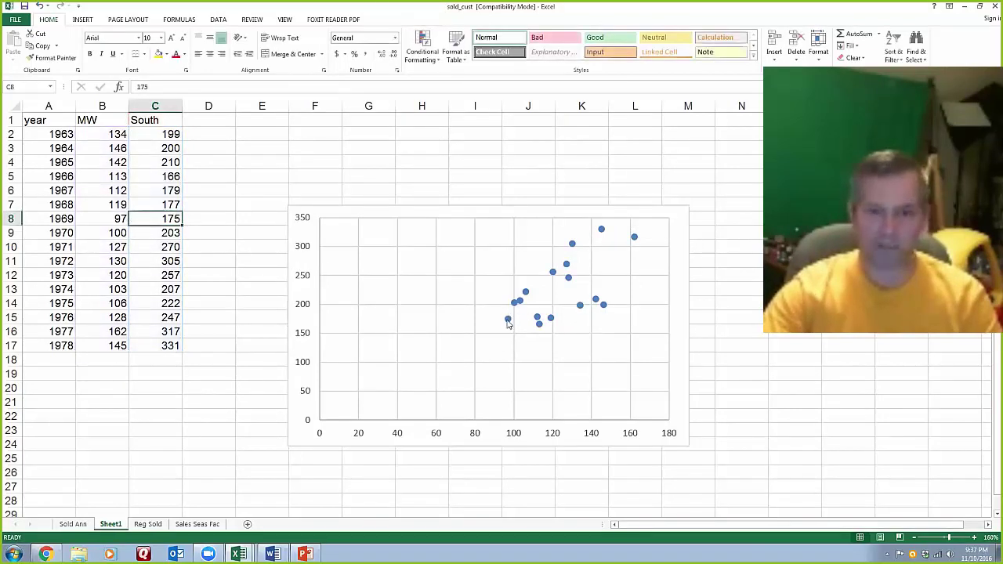
left_click(508, 322)
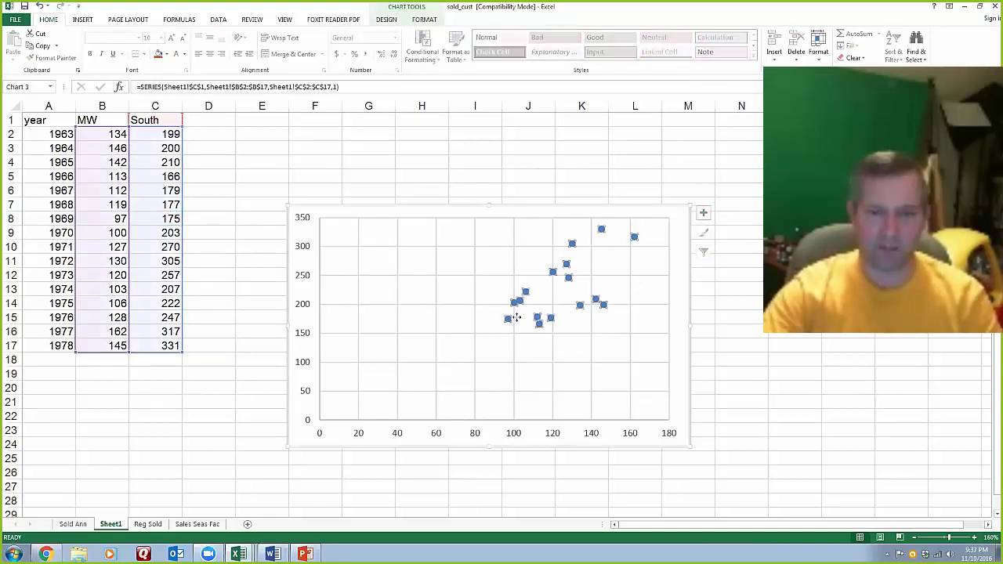
key("Escape")
left_click(636, 238)
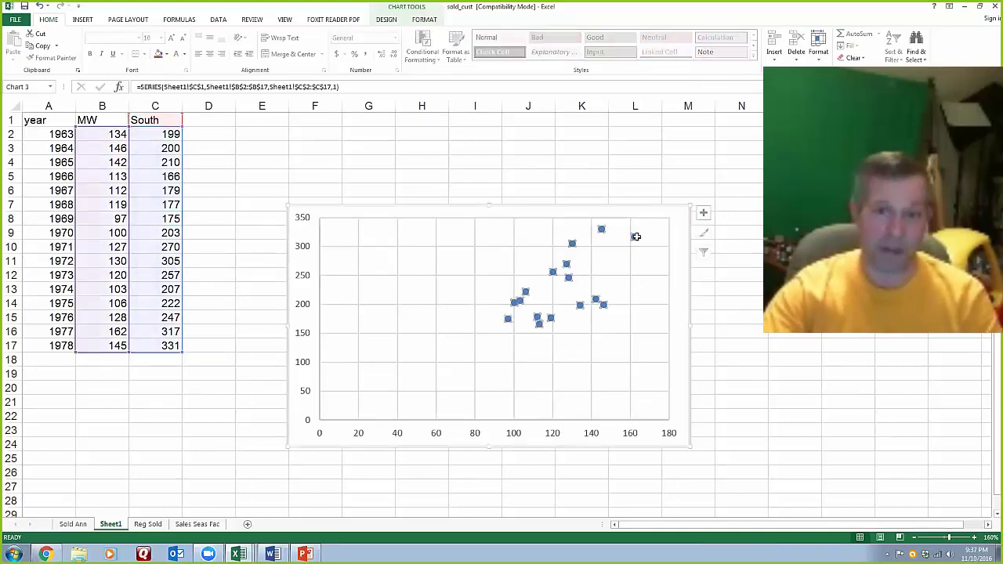
left_click(636, 238)
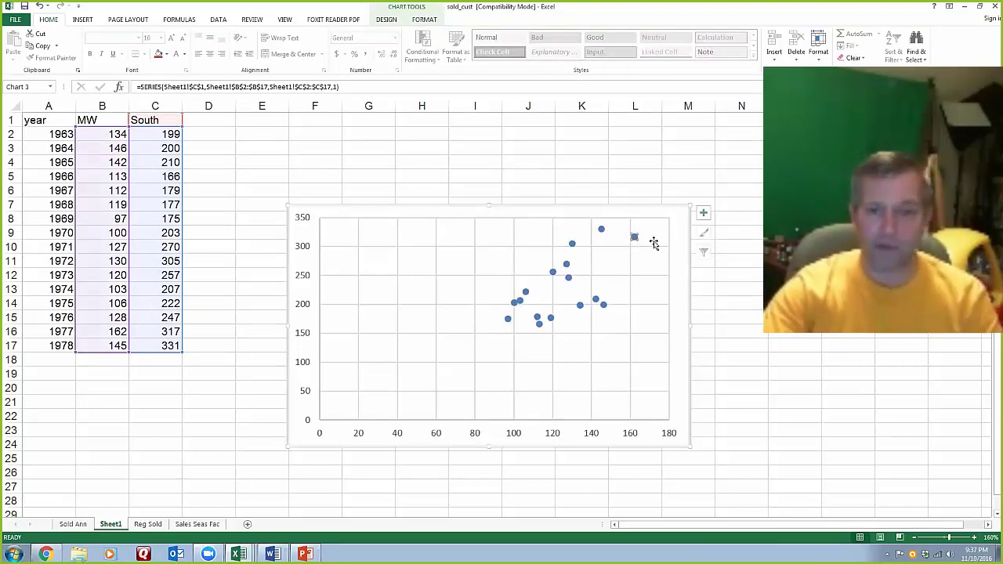
left_click(147, 334)
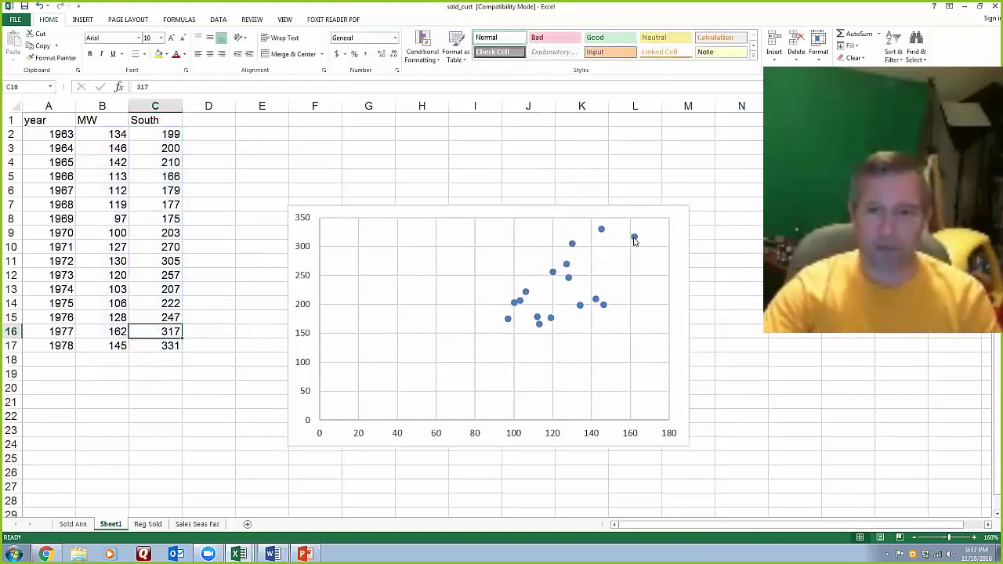
Select the whole scatter chart, then deselect it by making D19 the active cell
left_click(635, 241)
left_click(652, 212)
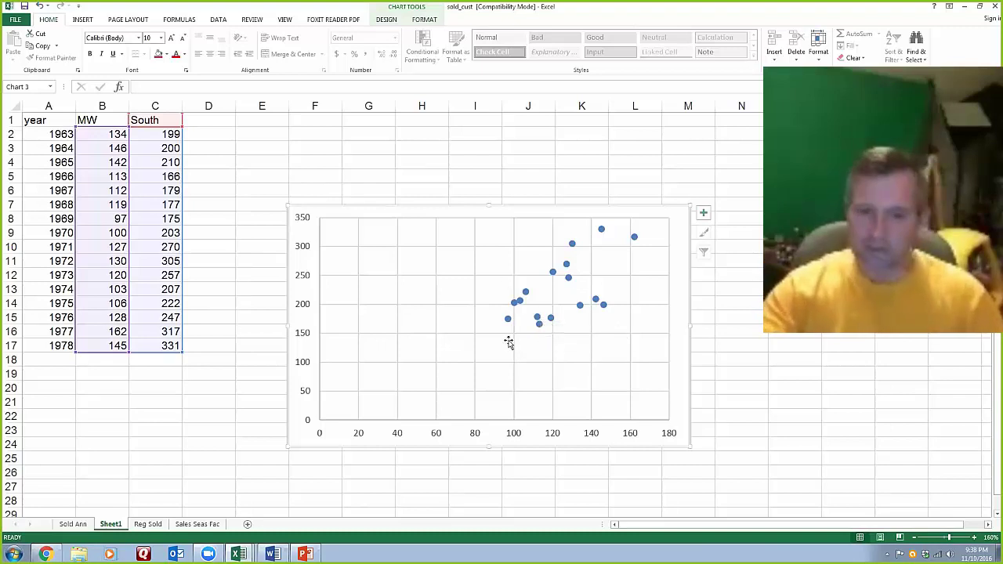
left_click(201, 433)
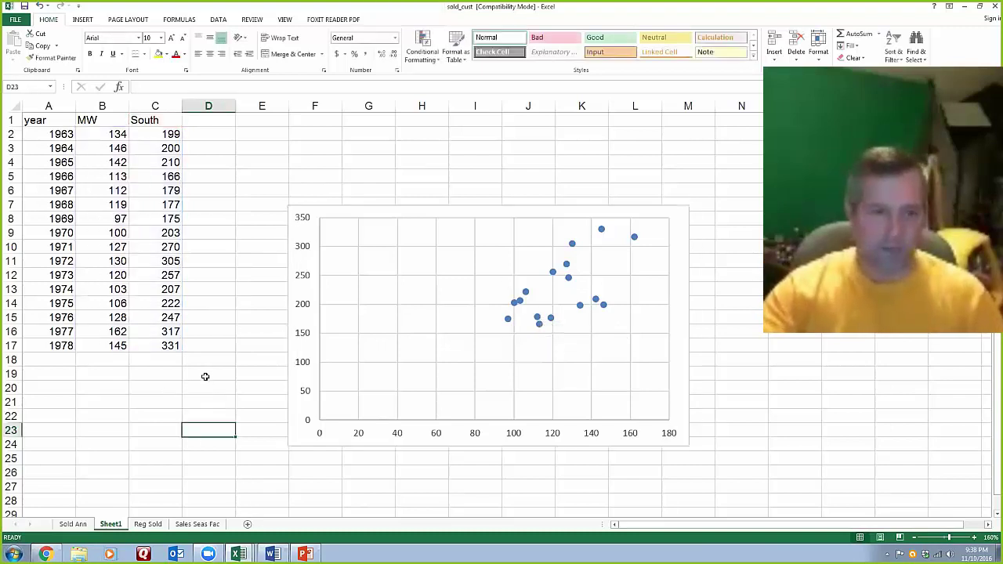
left_click(205, 374)
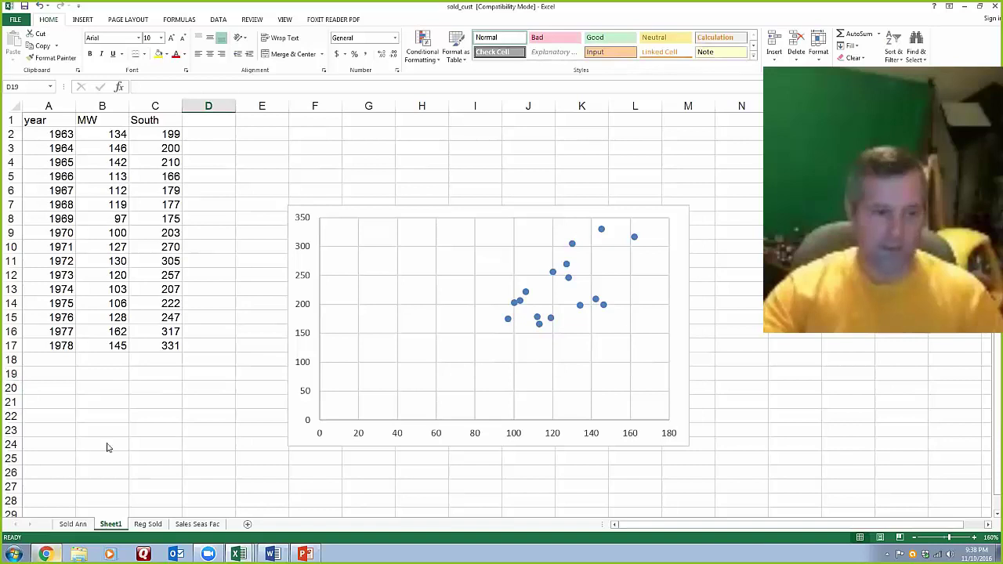
key("alt+Tab")
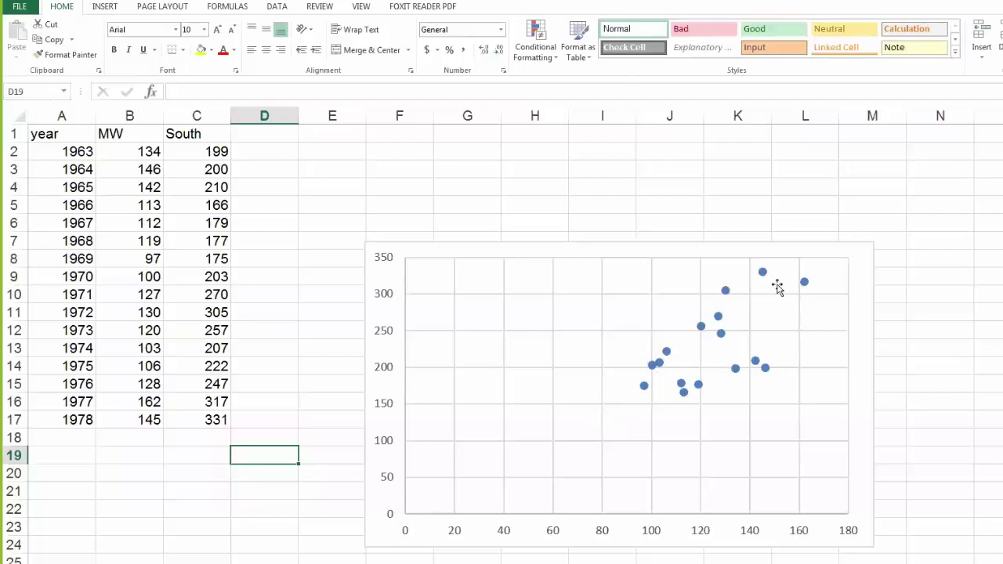
Add a linear trendline to the MW-versus-South scatter chart through Add Chart Element > Trendline
left_click(800, 253)
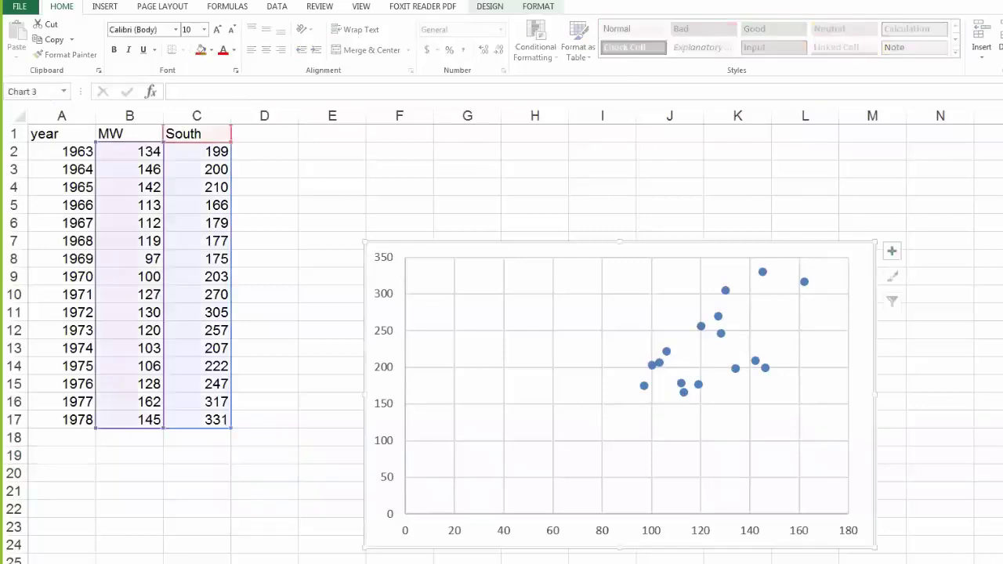
left_click(541, 7)
left_click(494, 8)
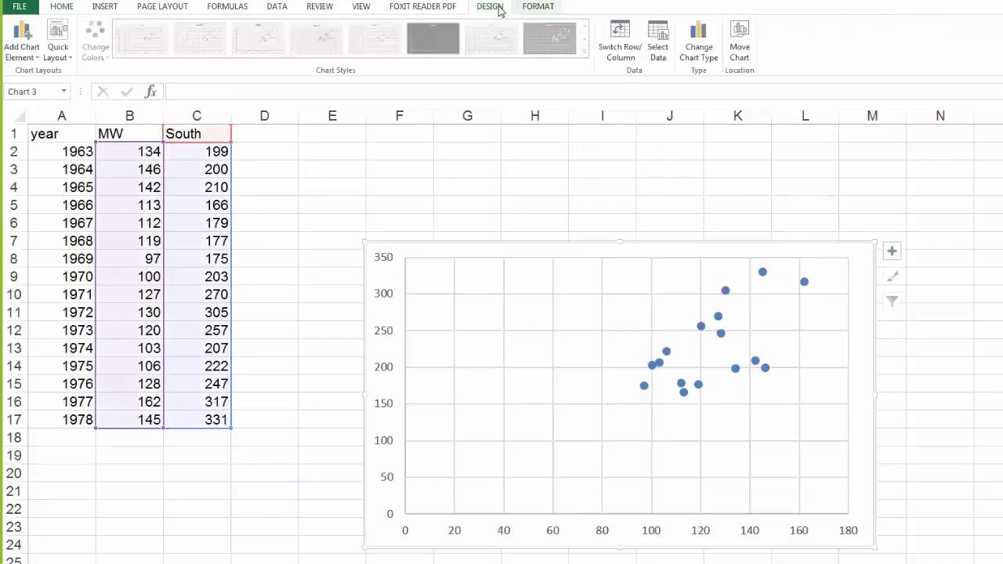
left_click(22, 43)
mouse_move(60, 216)
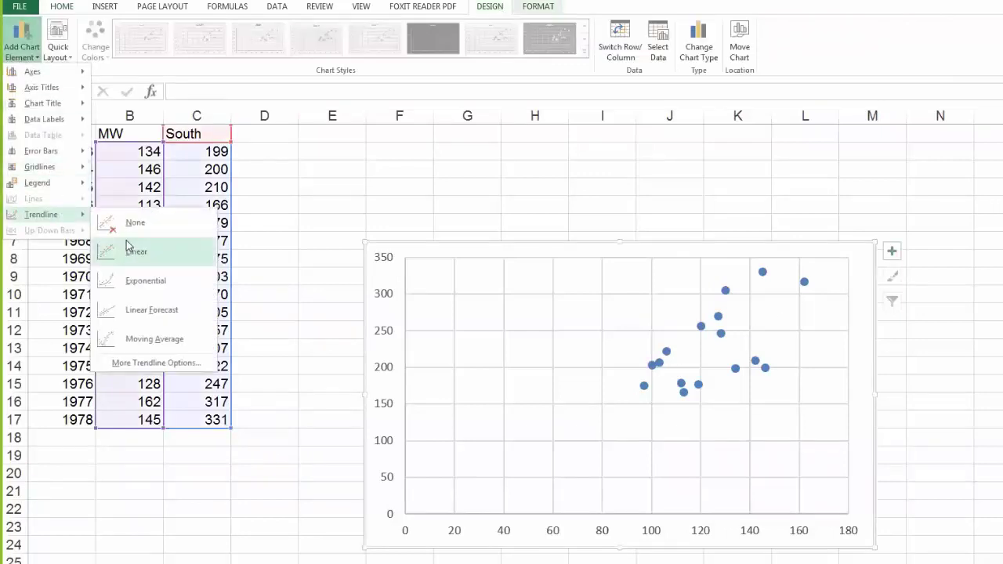
left_click(128, 247)
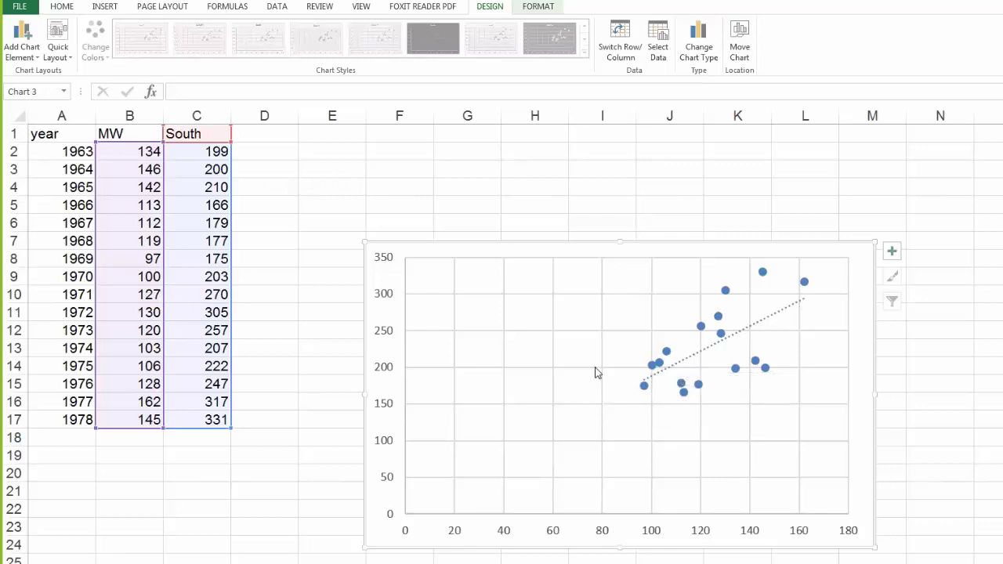
Type =correl(B2:B17,C2:C17) into C19 to correlate the MW and South columns
left_click(195, 459)
type("=")
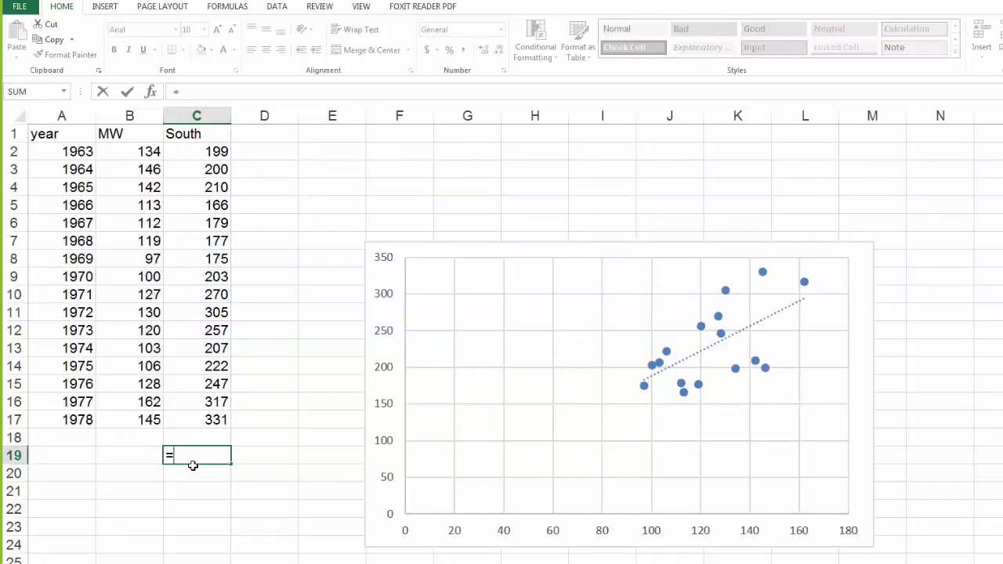
type("corr")
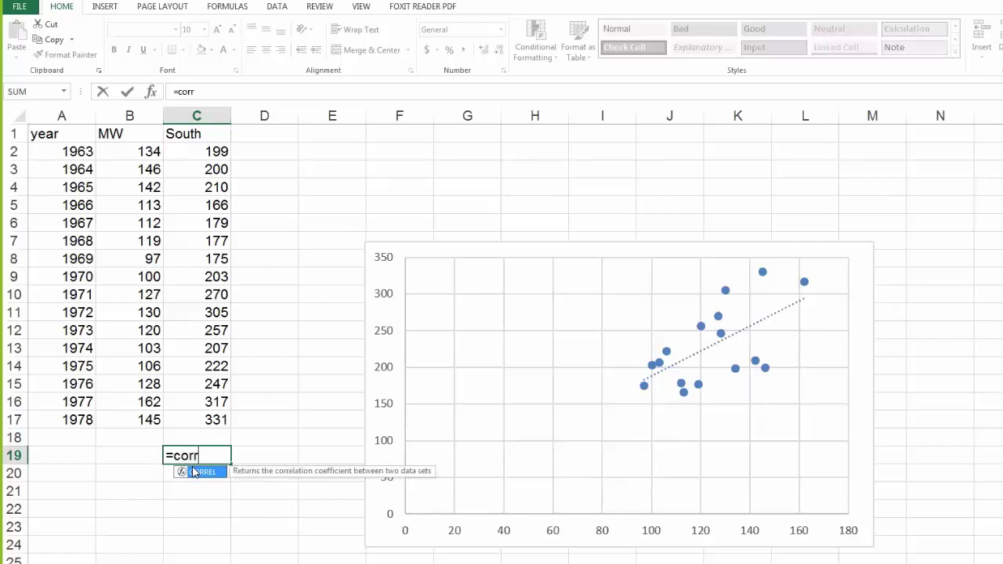
type("el")
type("(")
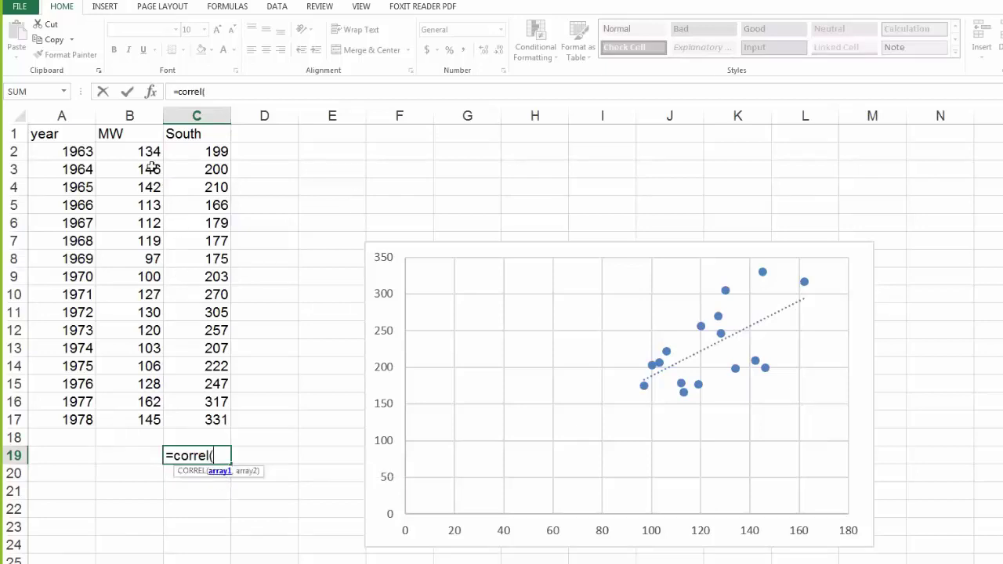
left_click_drag(143, 152, 136, 421)
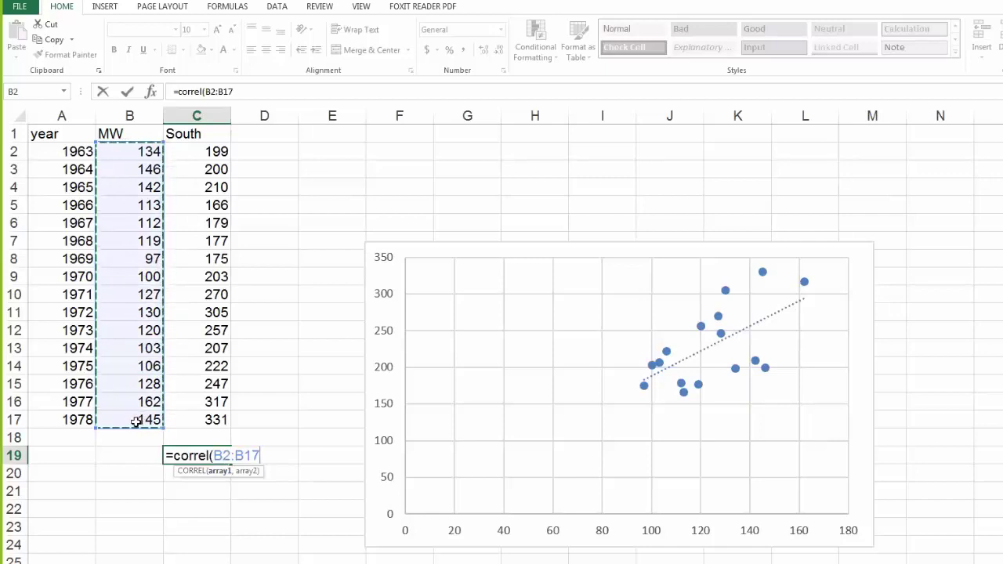
type(",")
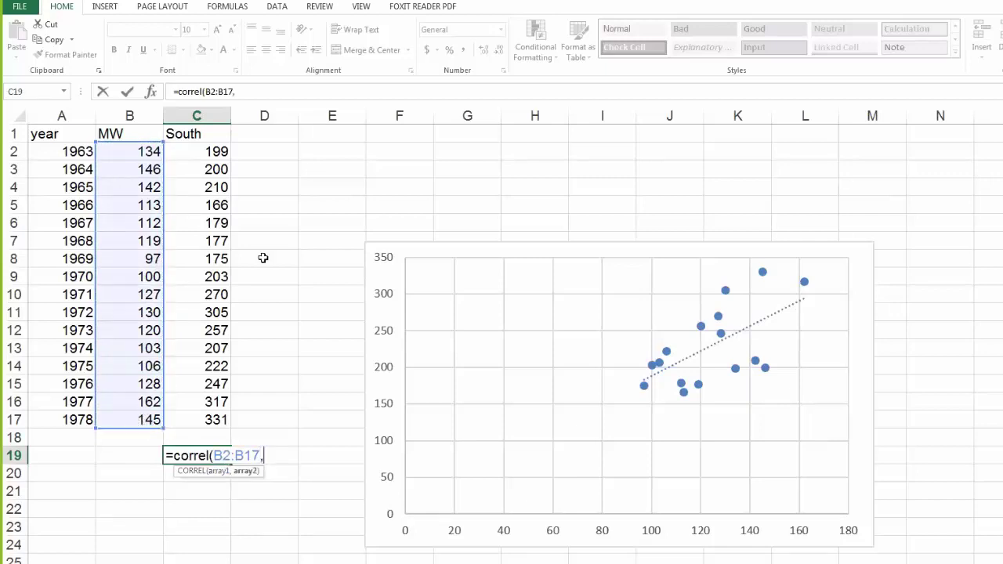
left_click_drag(180, 152, 210, 387)
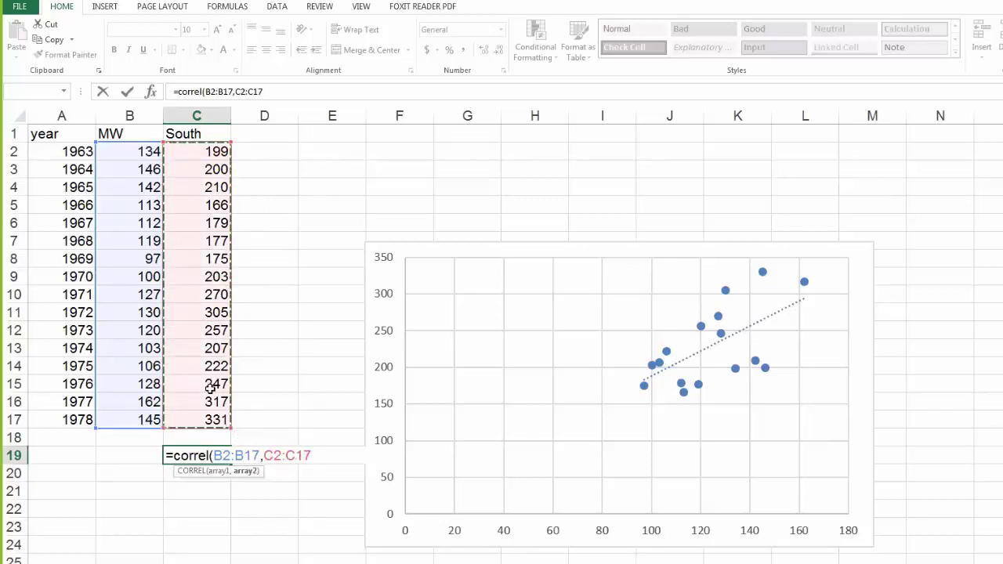
type(")")
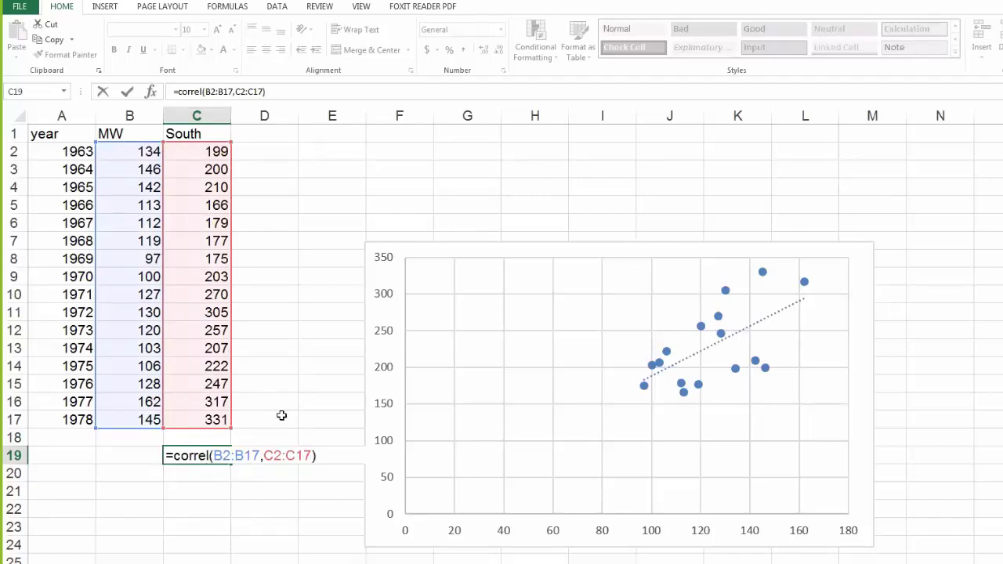
Confirm C19 shows correlation 0.60428, compare with the correlation example images, then return to Excel
key("Return")
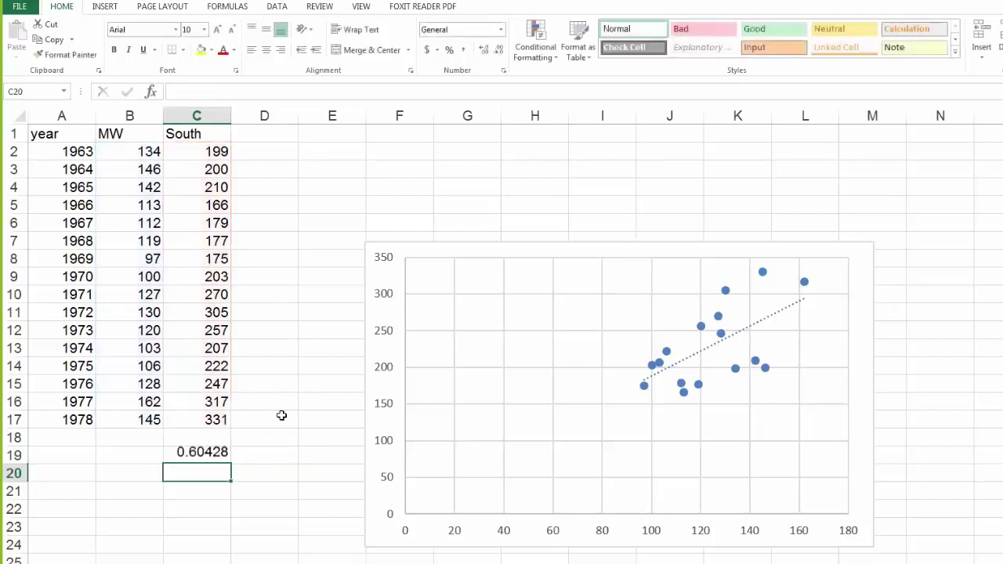
key("Up")
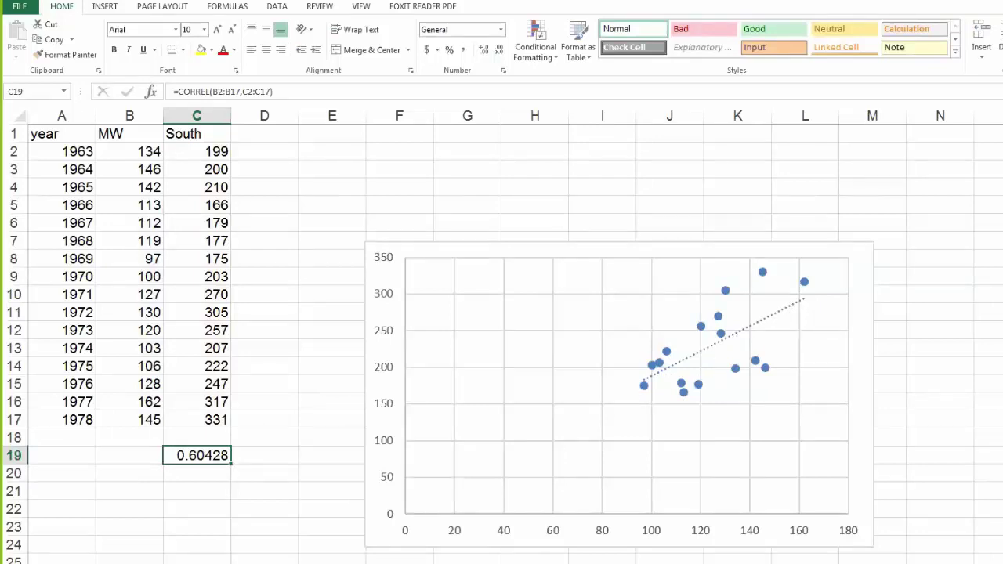
key("alt+Tab")
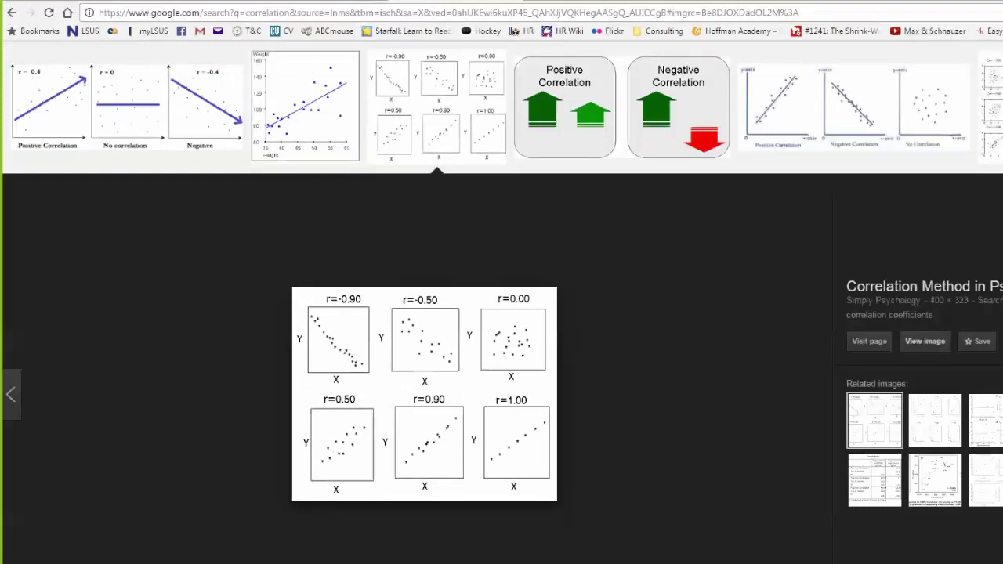
key("alt+Tab")
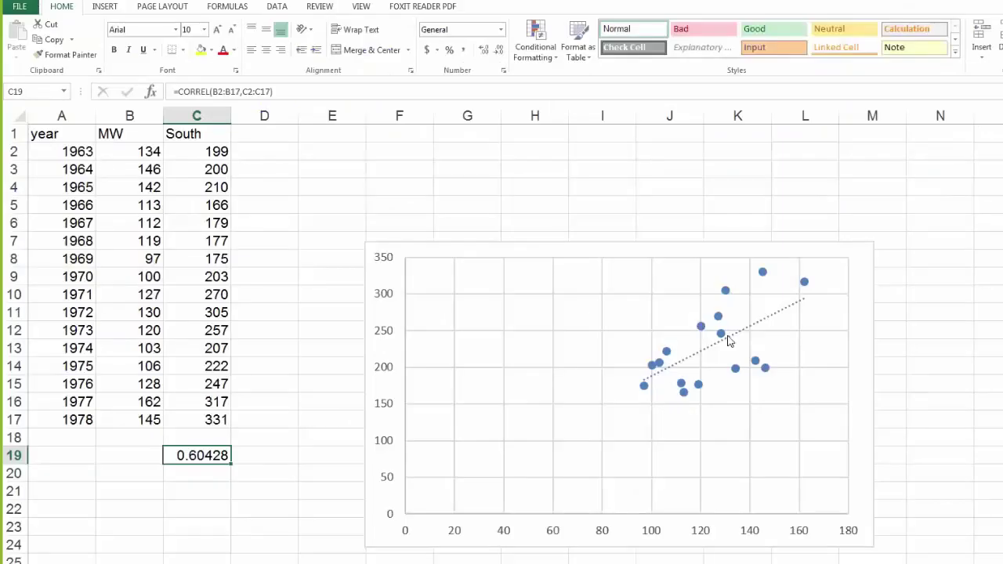
left_click(264, 437)
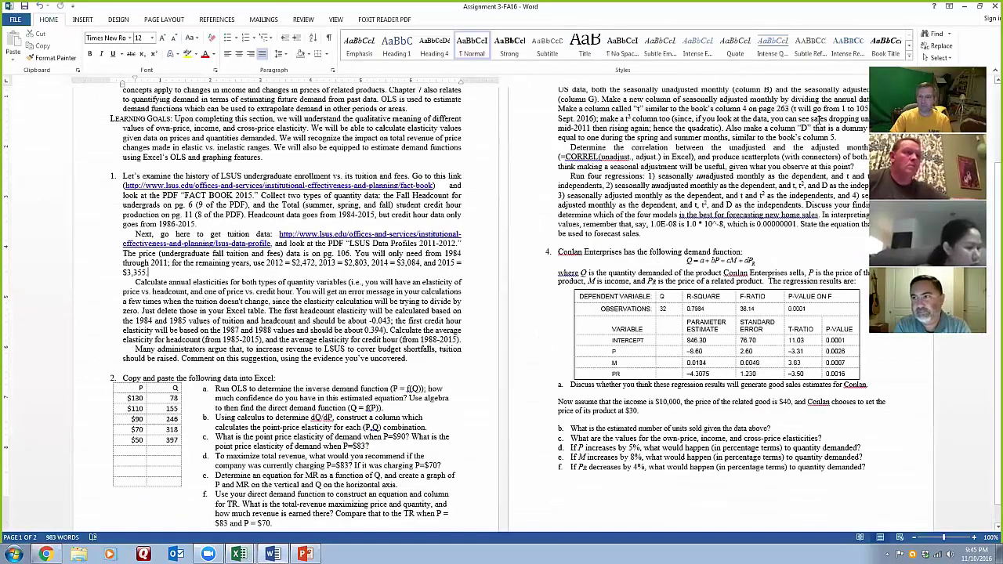
scroll(663, 167, "up", 2)
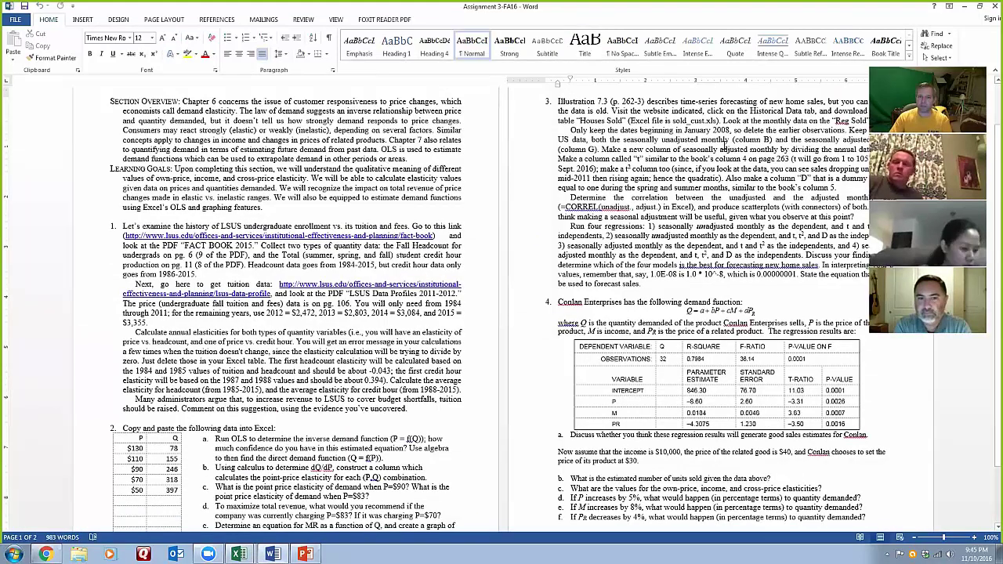
scroll(726, 149, "up", 1)
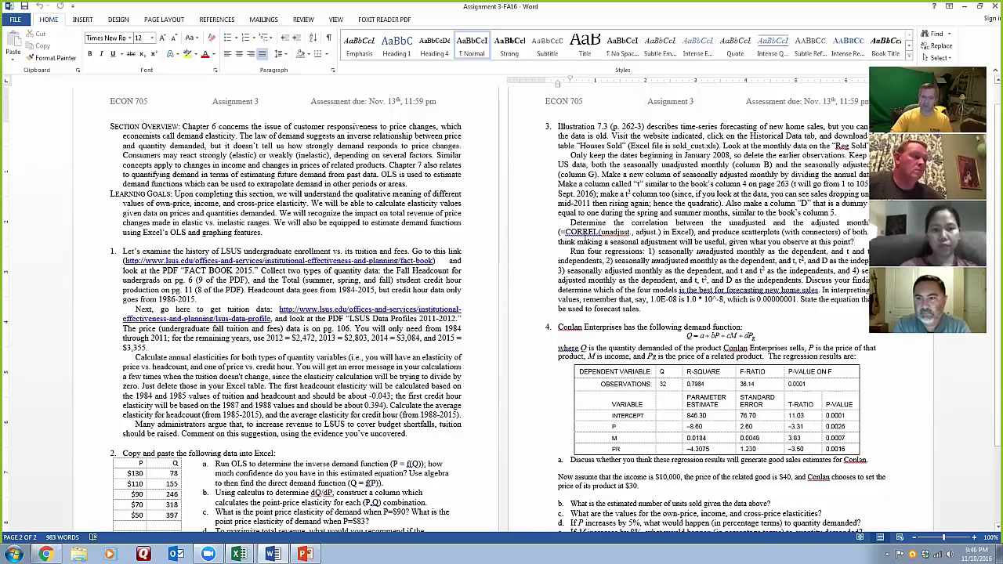
mouse_move(243, 553)
left_click(224, 535)
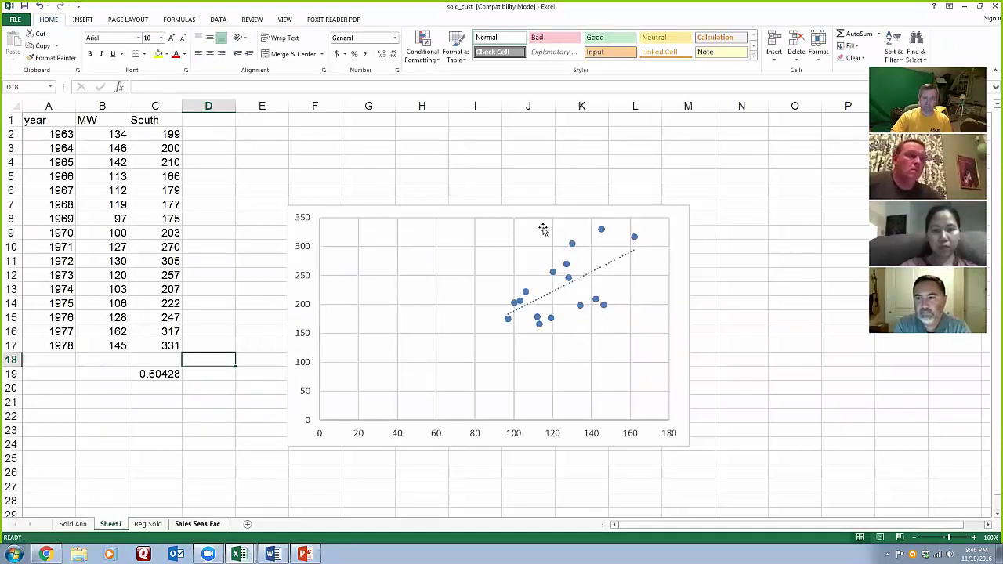
key("Left")
key("Down")
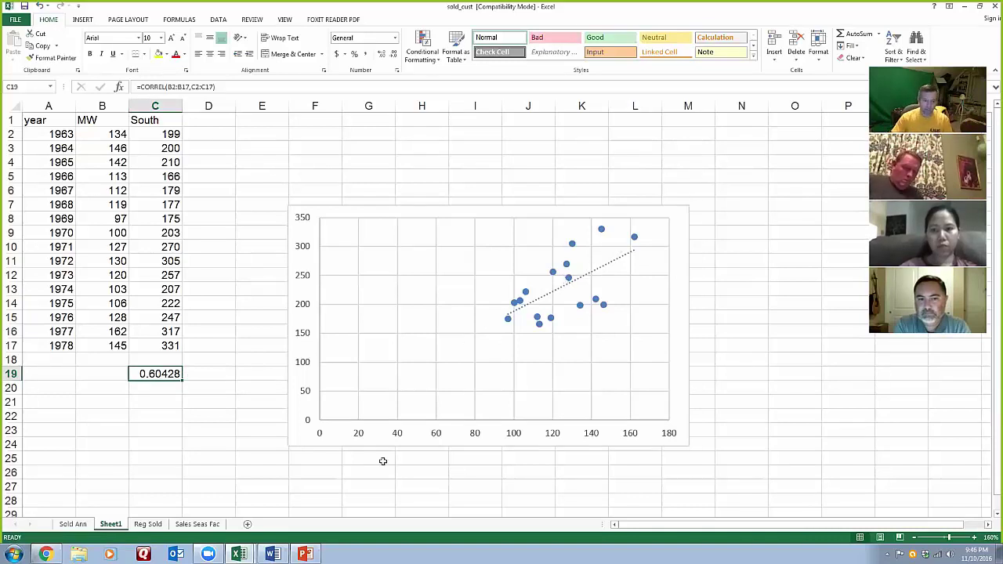
left_click(272, 554)
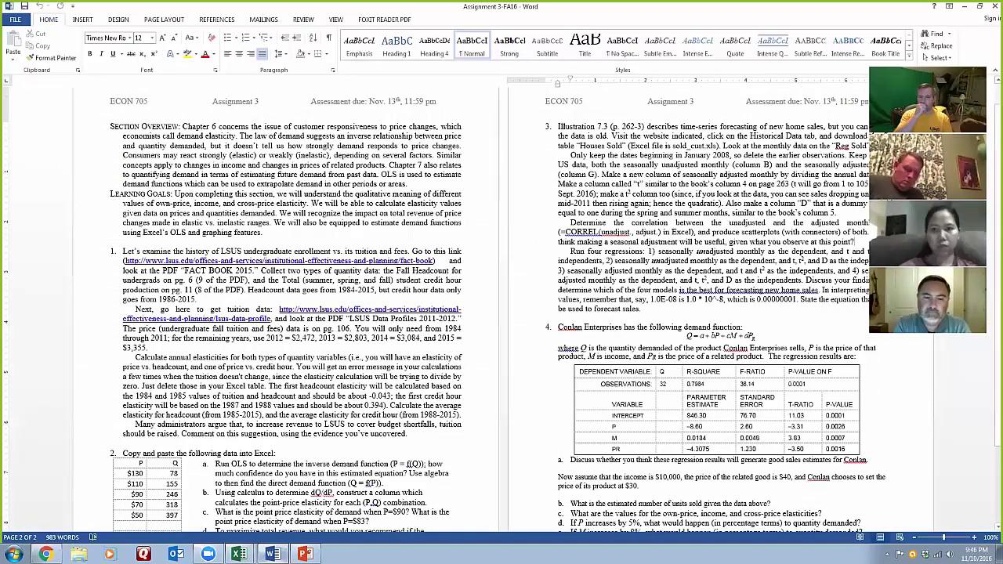